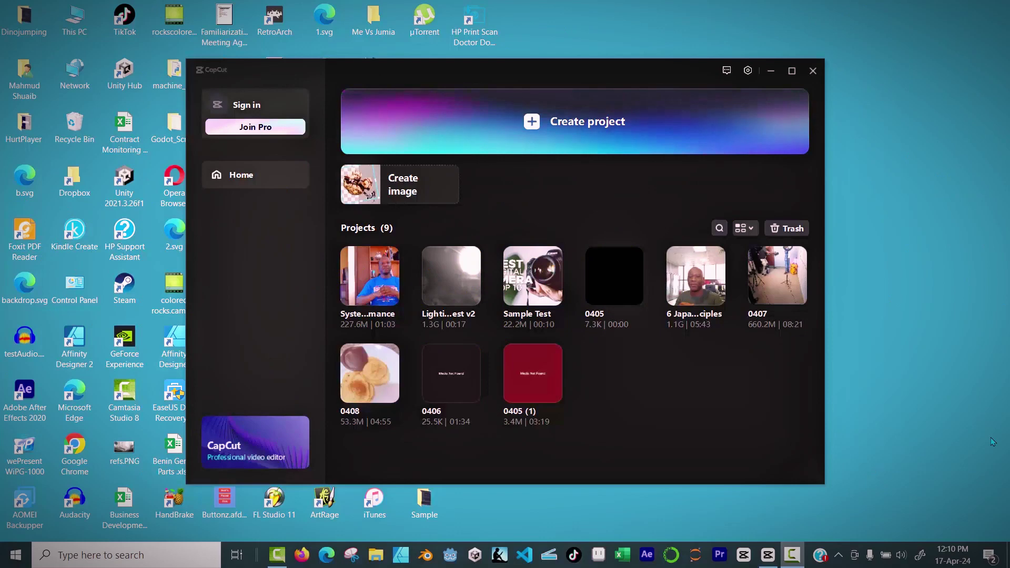
Step: Create a new project and import the Start.MTS video from the Sony Cam Clips folder
left_click(792, 70)
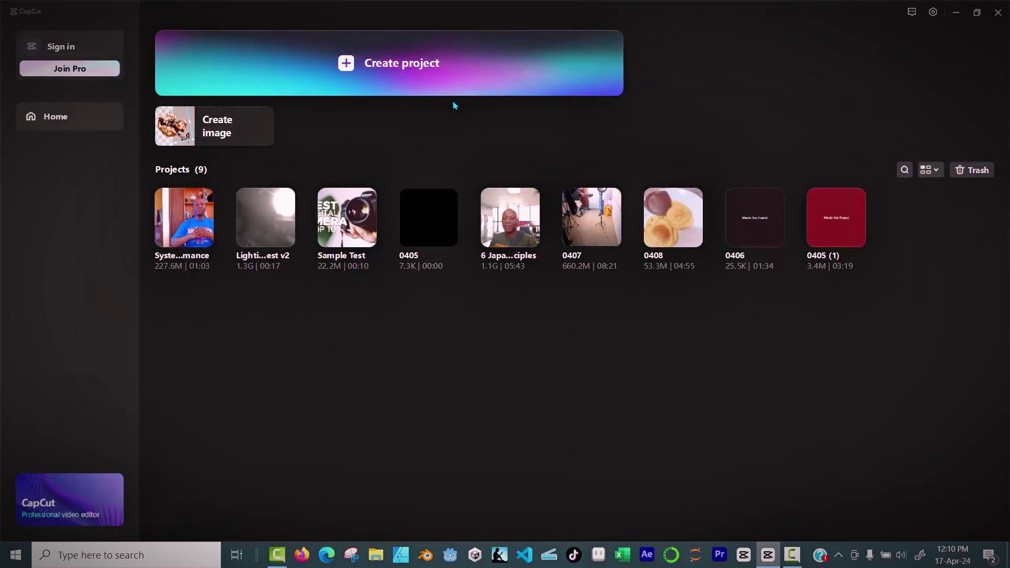
left_click(361, 71)
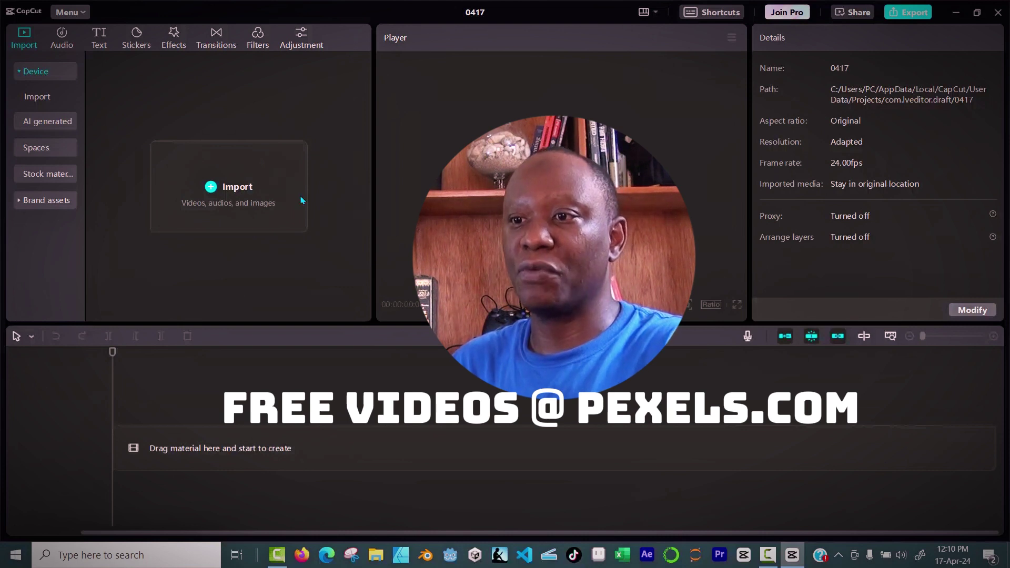
left_click(220, 193)
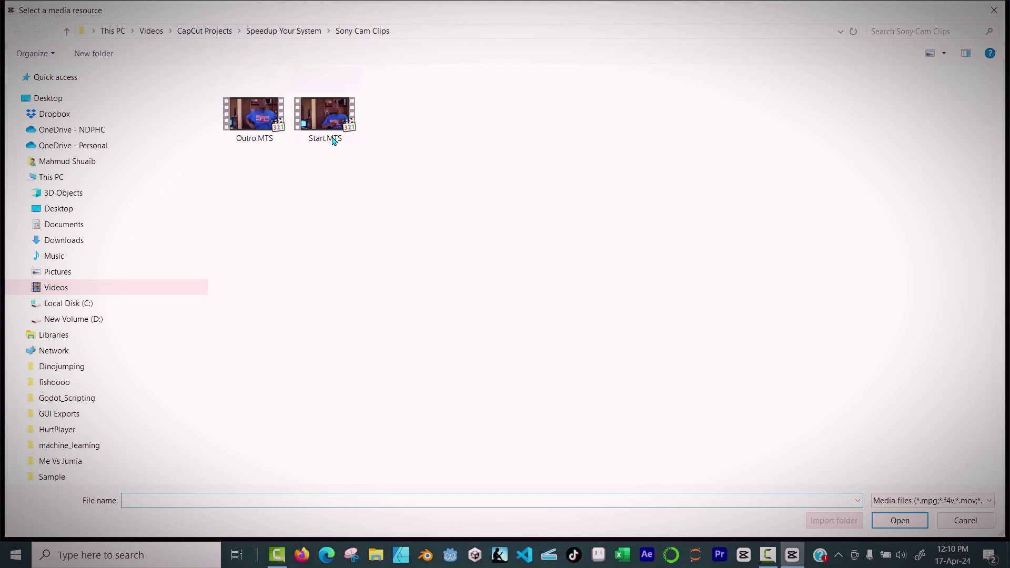
left_click(313, 108)
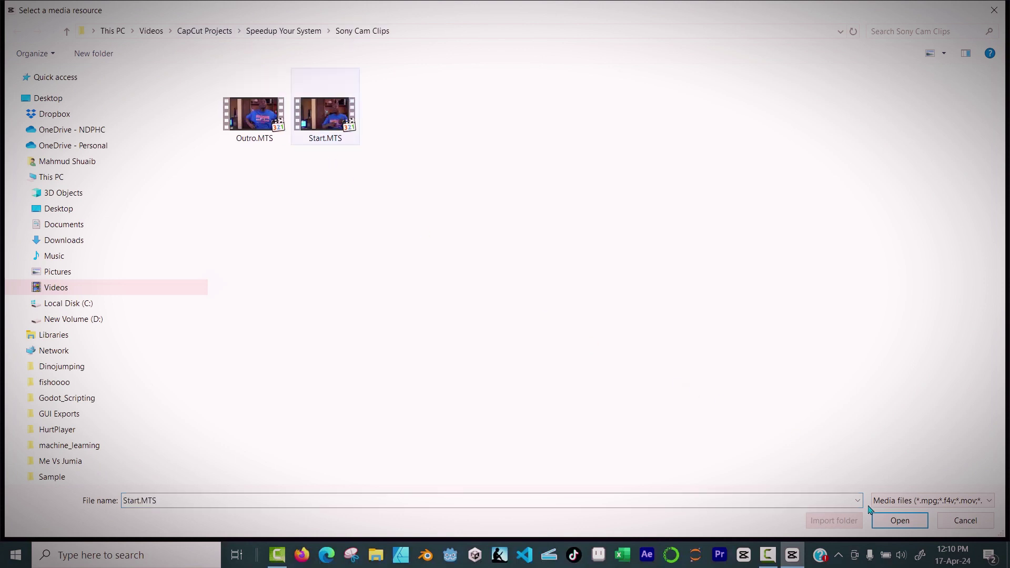
left_click(898, 520)
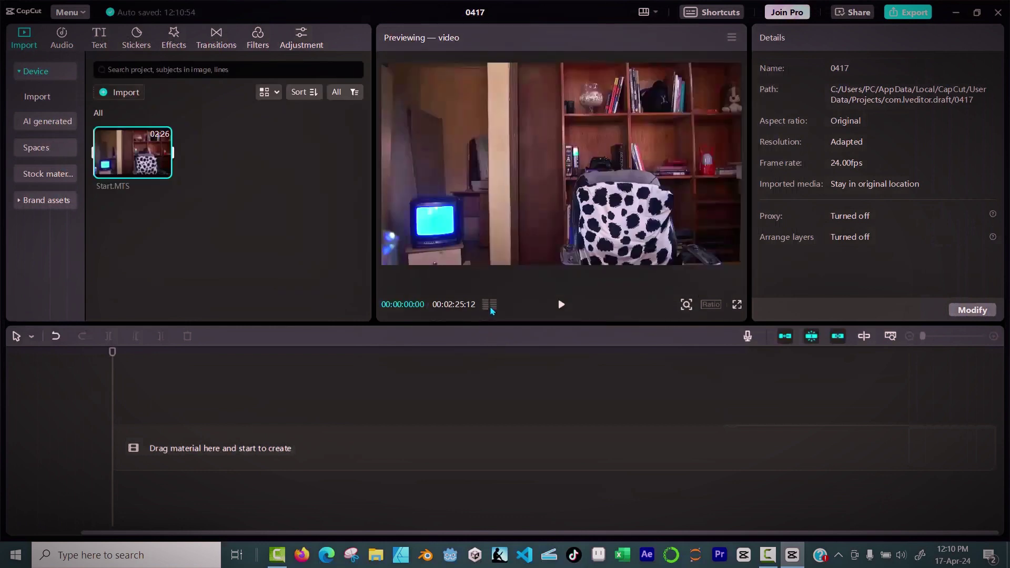
Step: Mark the Start.MTS range from about 00:01:53:23 to 00:02:12:04 and place it at the start of the timeline
left_click(104, 153)
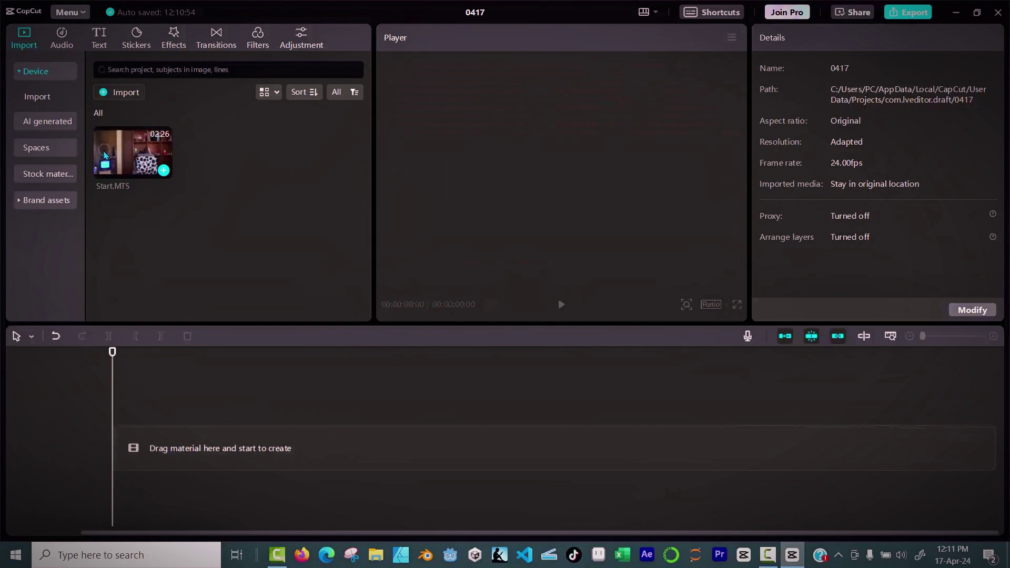
key("space")
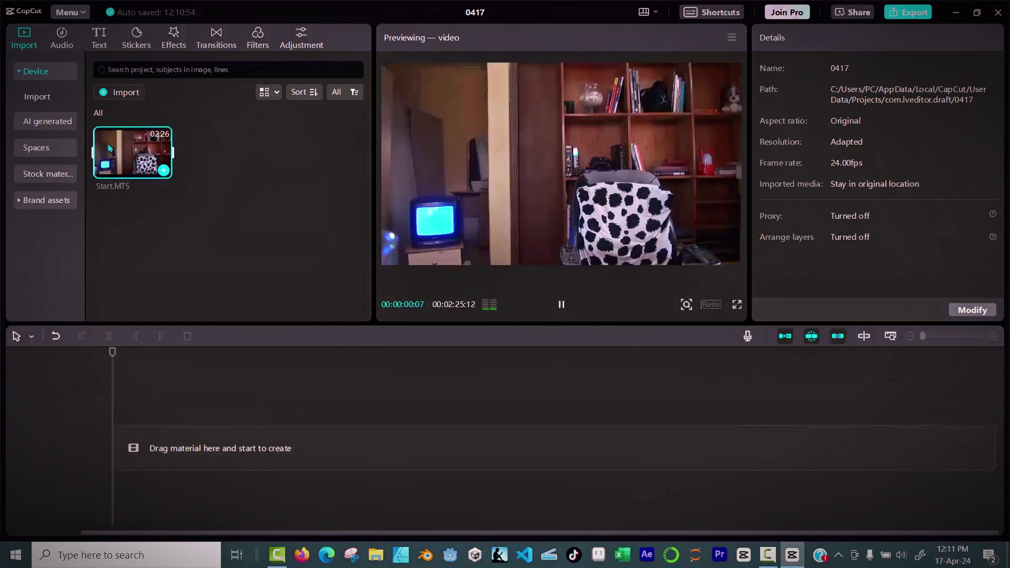
left_click(561, 305)
left_click_drag(93, 152, 155, 155)
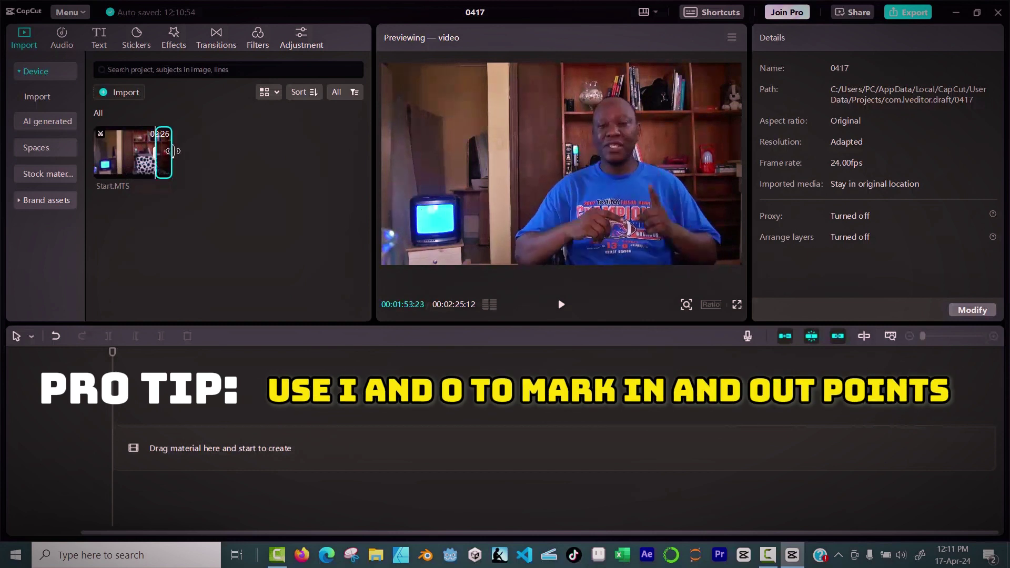
left_click_drag(174, 151, 166, 152)
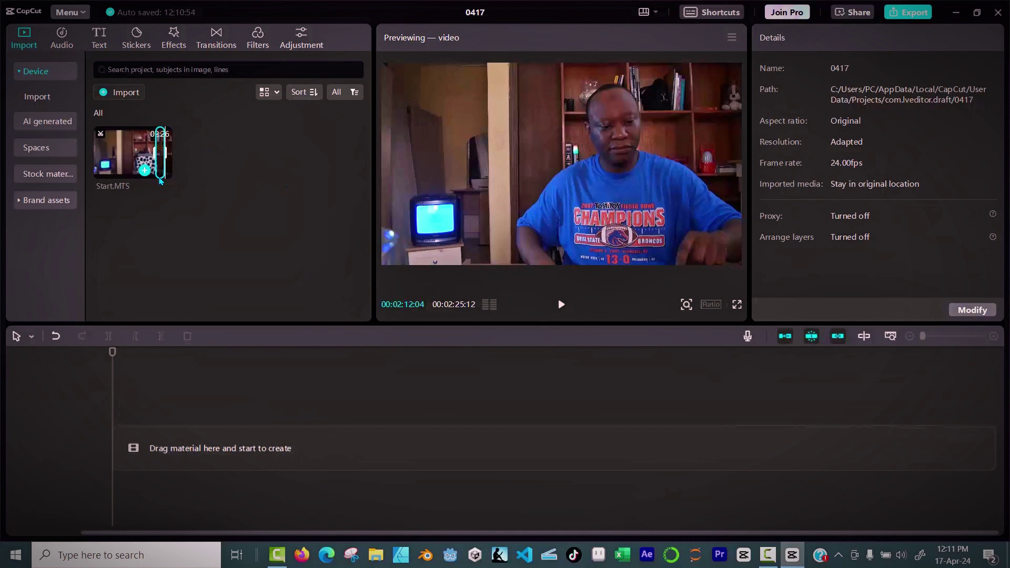
left_click_drag(160, 181, 136, 441)
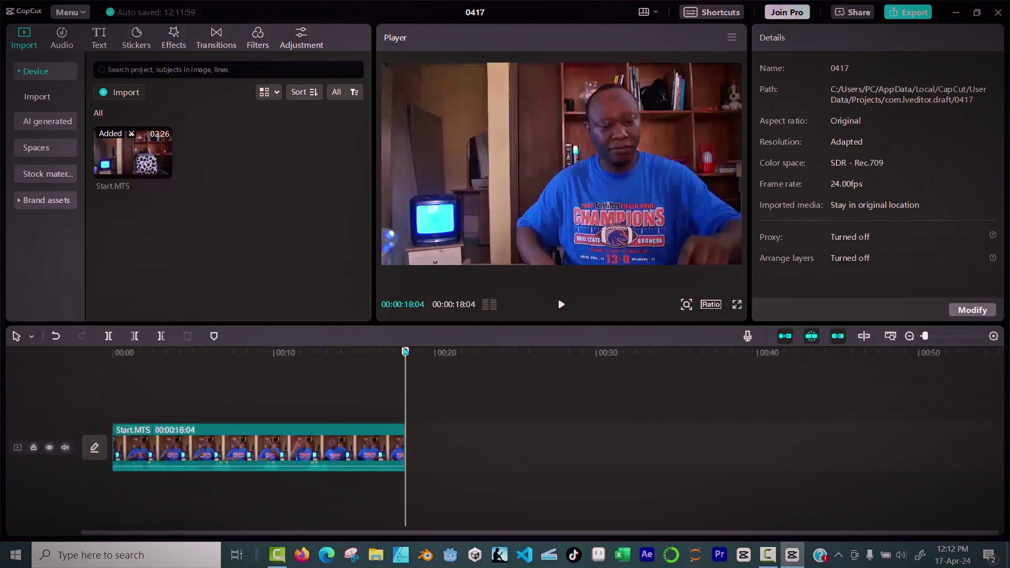
Step: Return the playhead to the start and duplicate the Start.MTS clip onto a track directly above it
left_click_drag(405, 352, 114, 353)
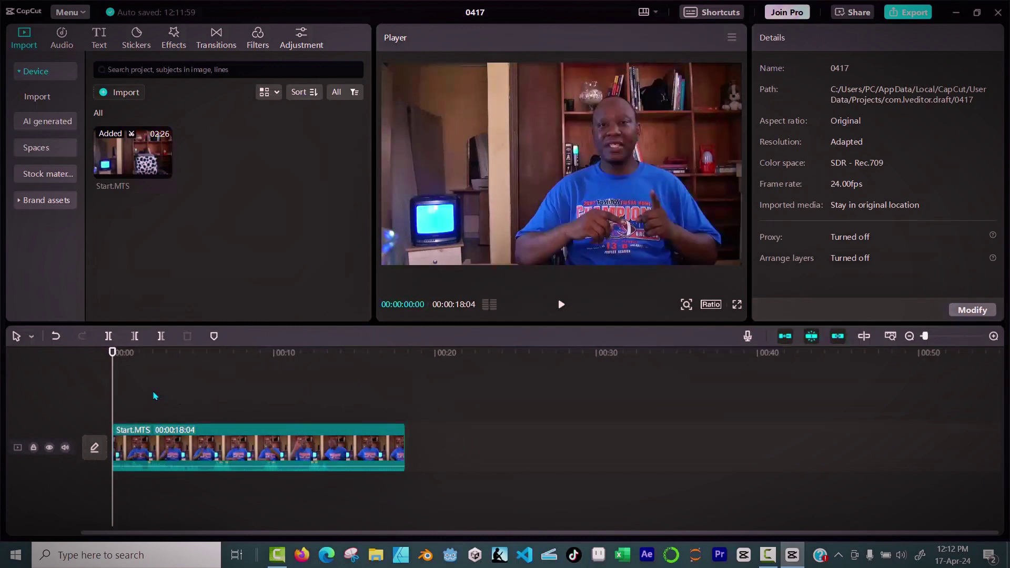
left_click_drag(170, 395, 113, 356)
left_click_drag(218, 429, 216, 379)
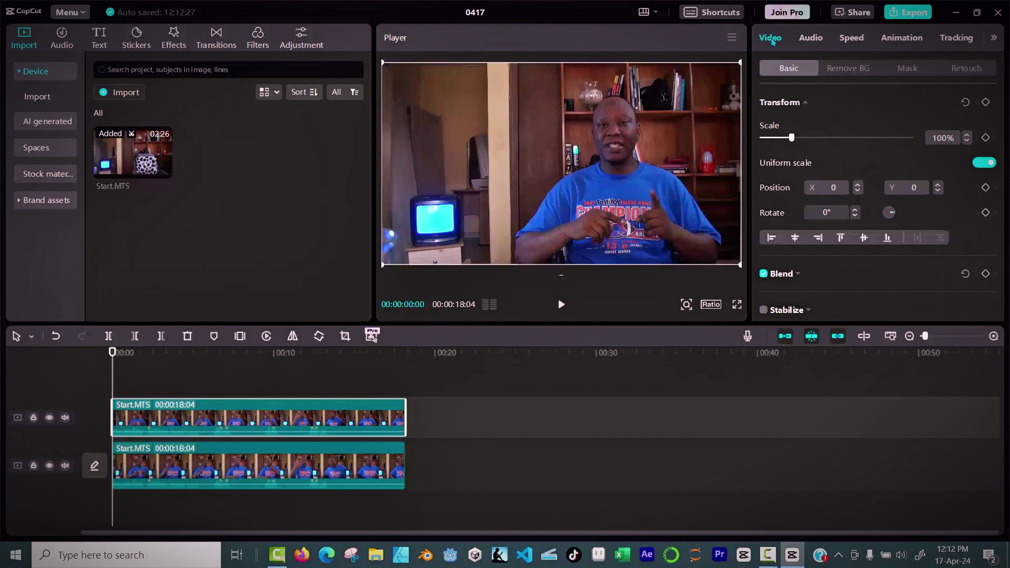
Step: Apply automatic background removal to the upper Start.MTS clip and let the cutout keep processing
left_click(843, 70)
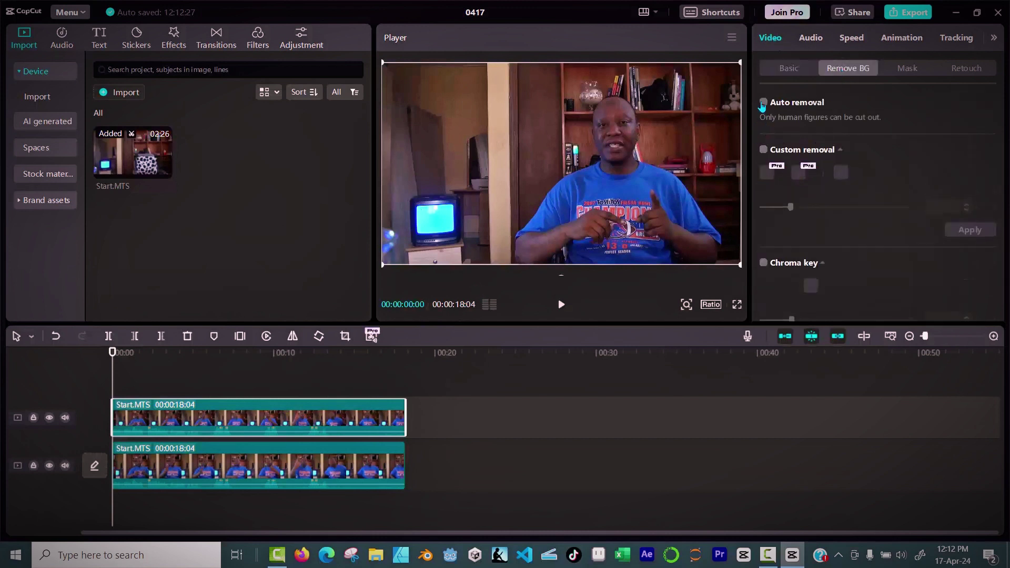
left_click(763, 102)
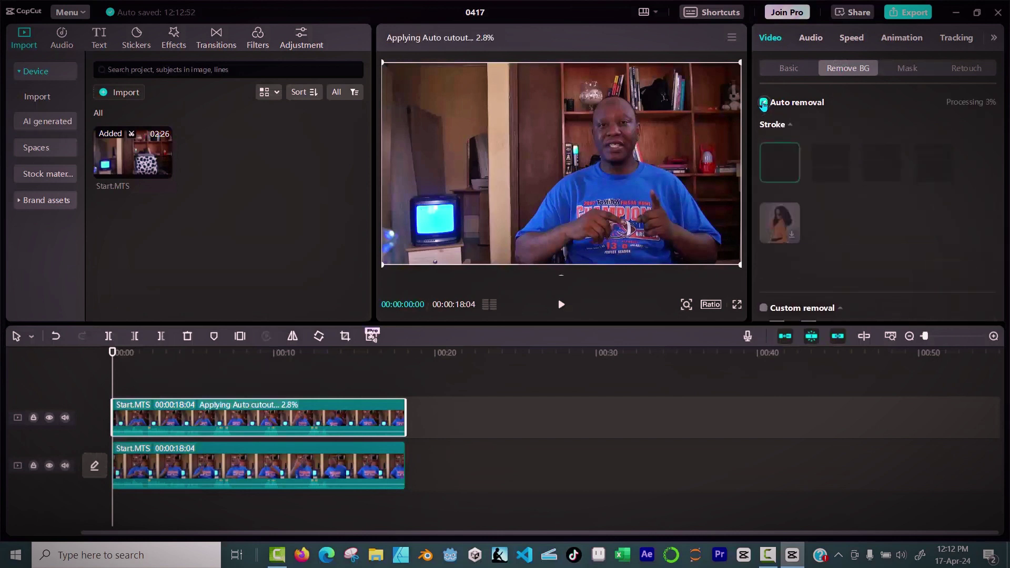
left_click(763, 104)
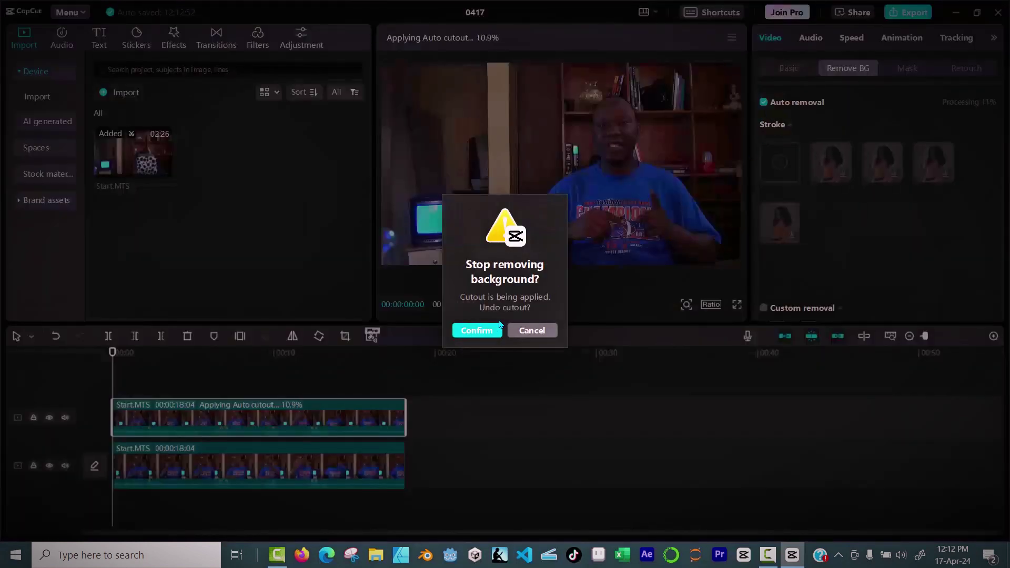
left_click(532, 330)
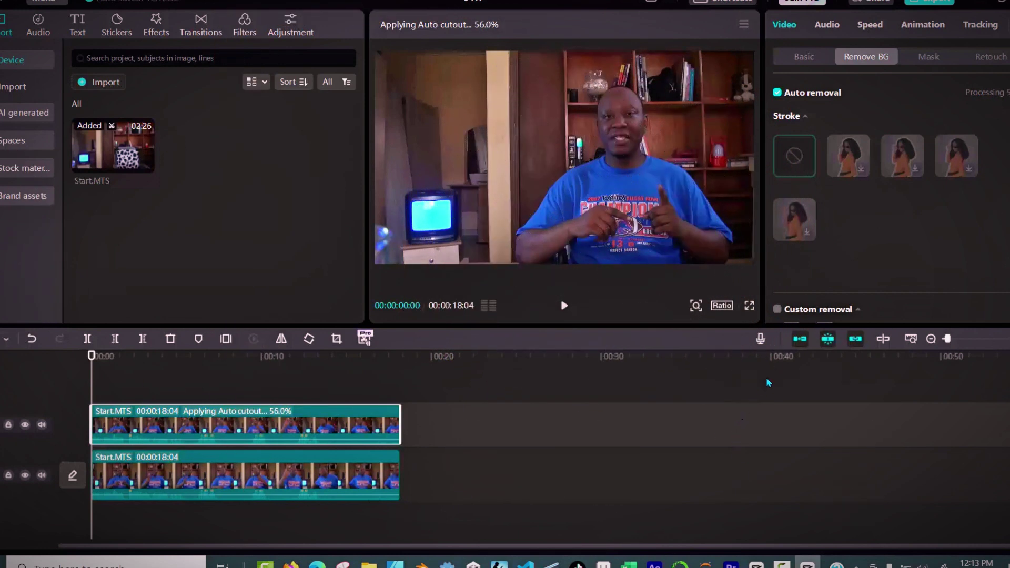
Step: Hide the lower track temporarily to check the upper clip's cutout, and show the track again
left_click(163, 466)
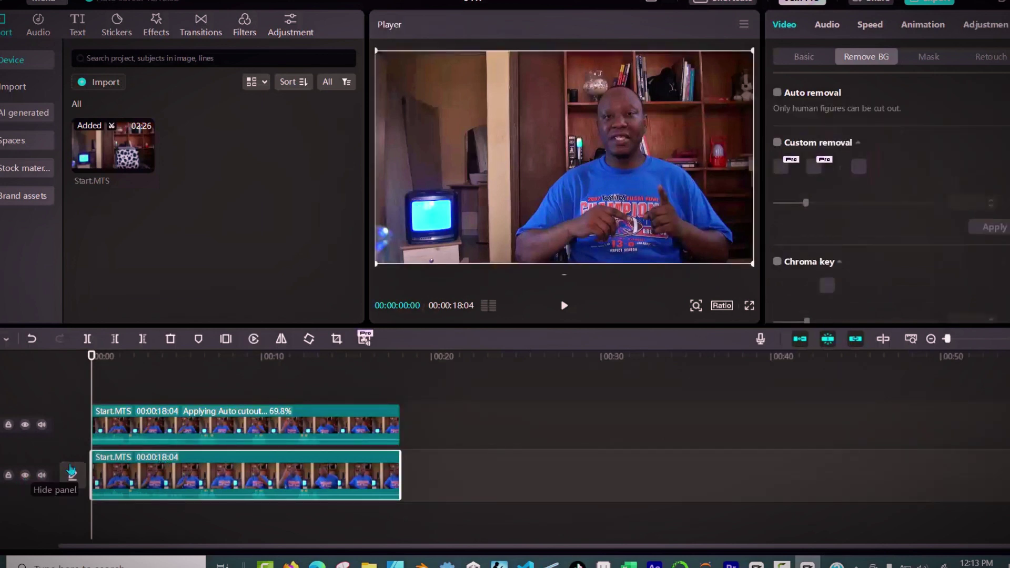
left_click(25, 476)
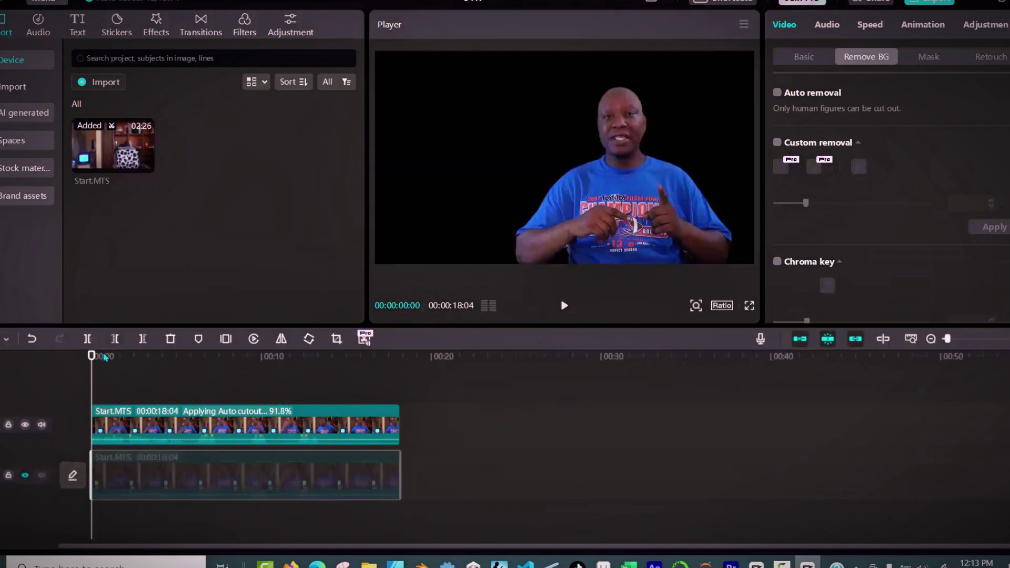
mouse_move(92, 357)
left_mouse_down()
mouse_move(398, 354)
mouse_move(90, 354)
left_mouse_up()
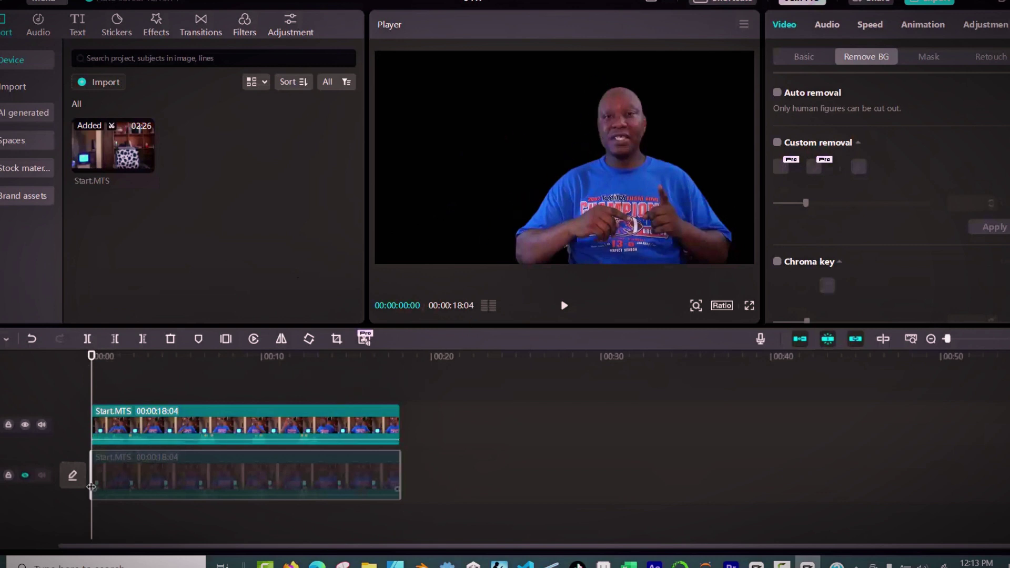
left_click(26, 477)
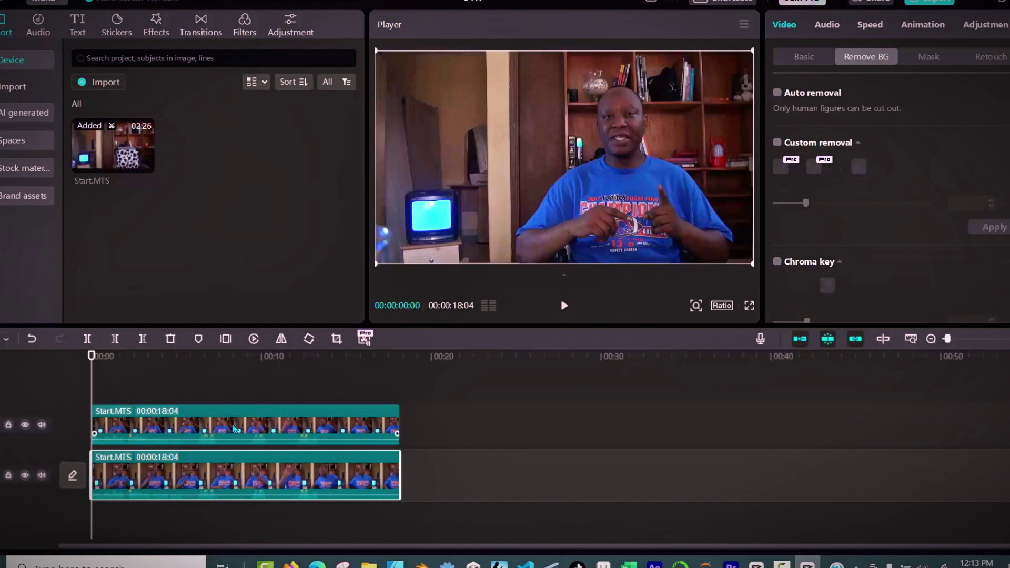
Step: Apply the Blur effect from the Lens category to the lower Start.MTS clip with a blur of 5
left_click(154, 25)
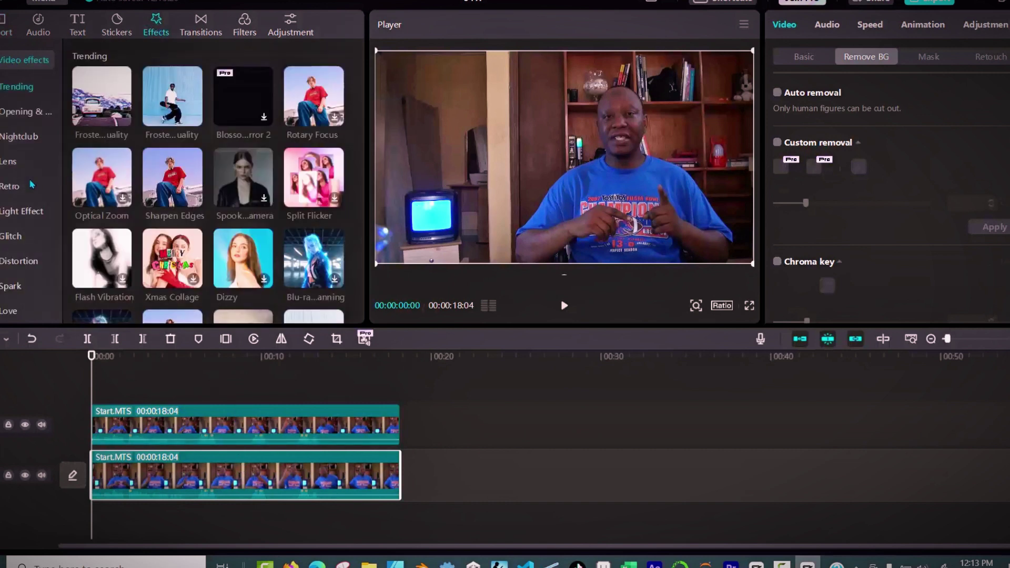
left_click(12, 168)
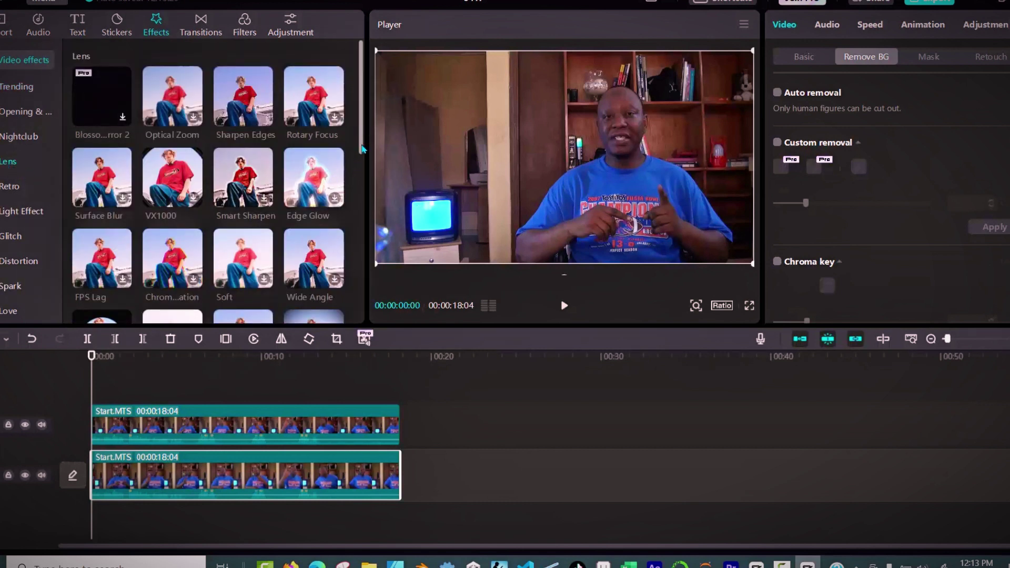
left_click_drag(362, 150, 361, 248)
left_click(240, 200)
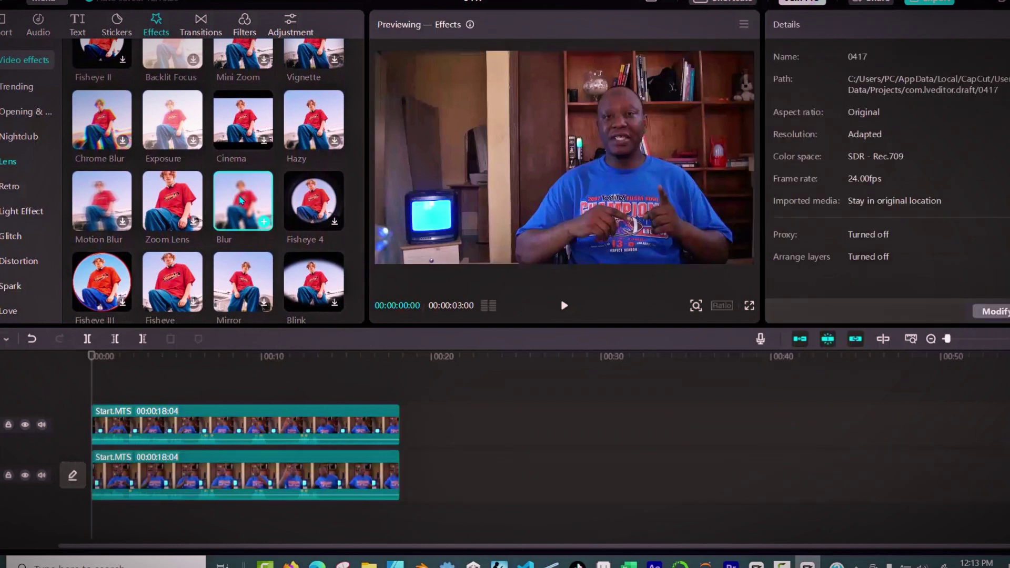
left_click_drag(240, 200, 237, 465)
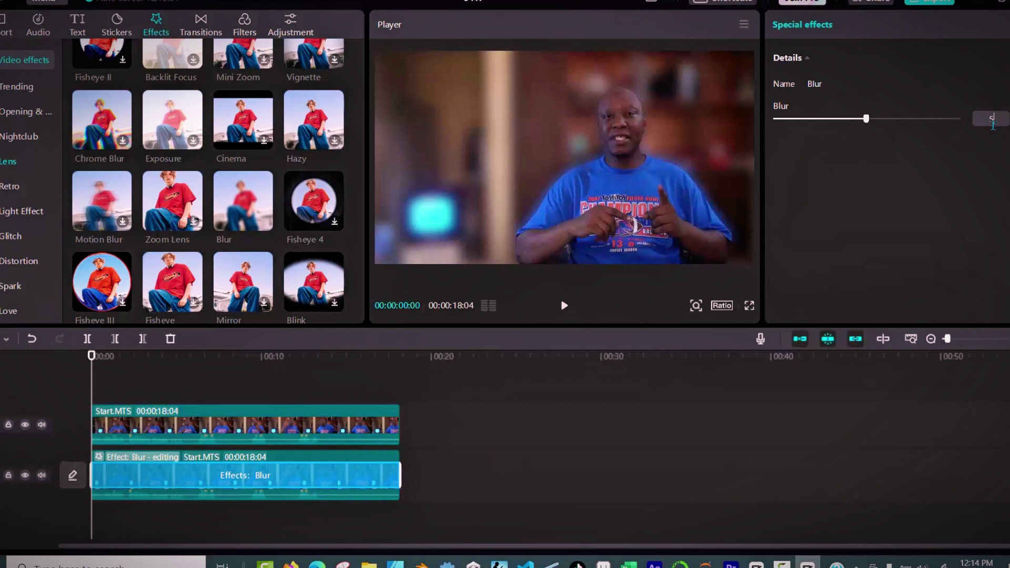
key("Return")
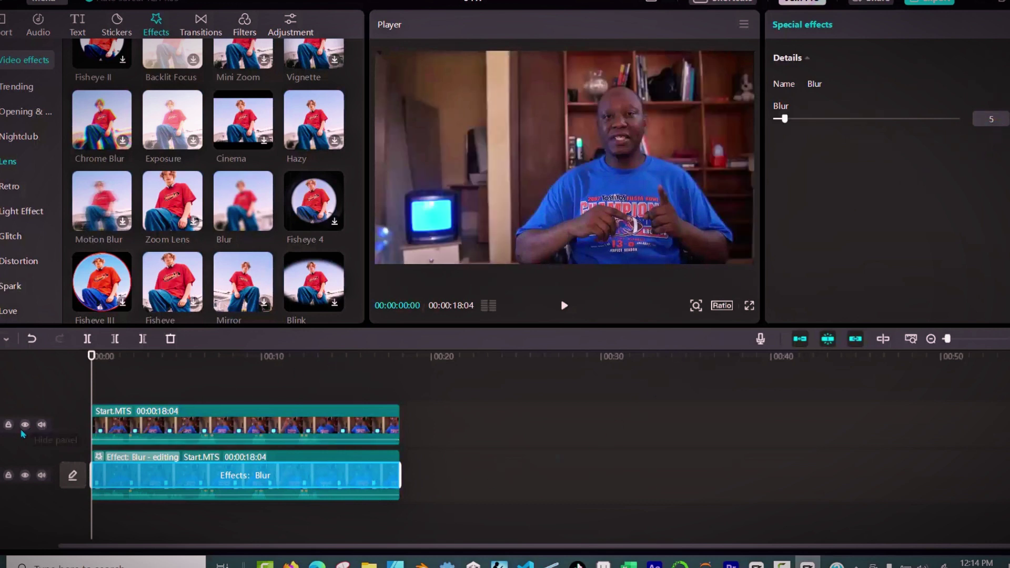
Step: Mute the audio of both the upper and the lower video tracks
left_click(42, 424)
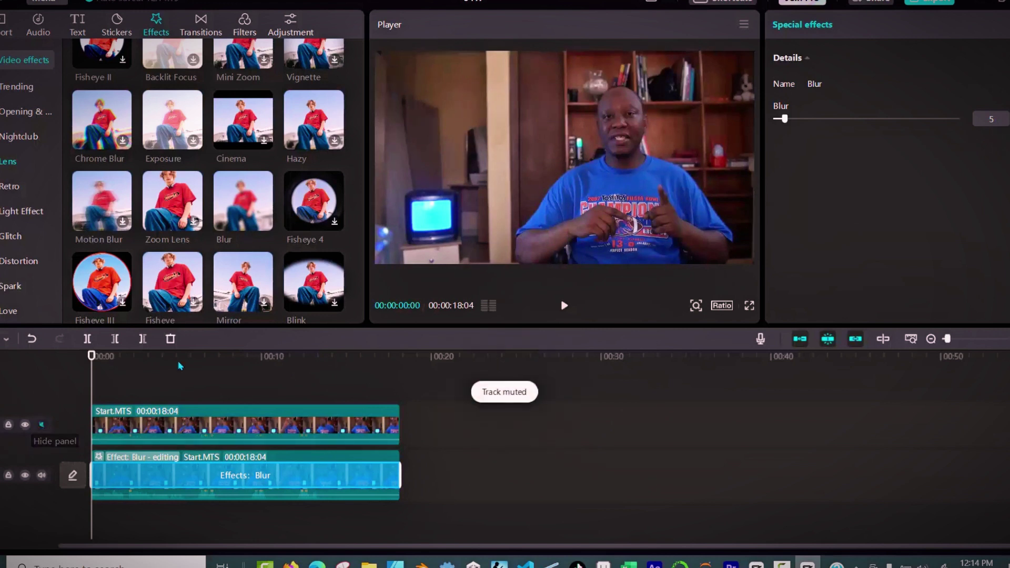
left_click(564, 306)
left_click(564, 306)
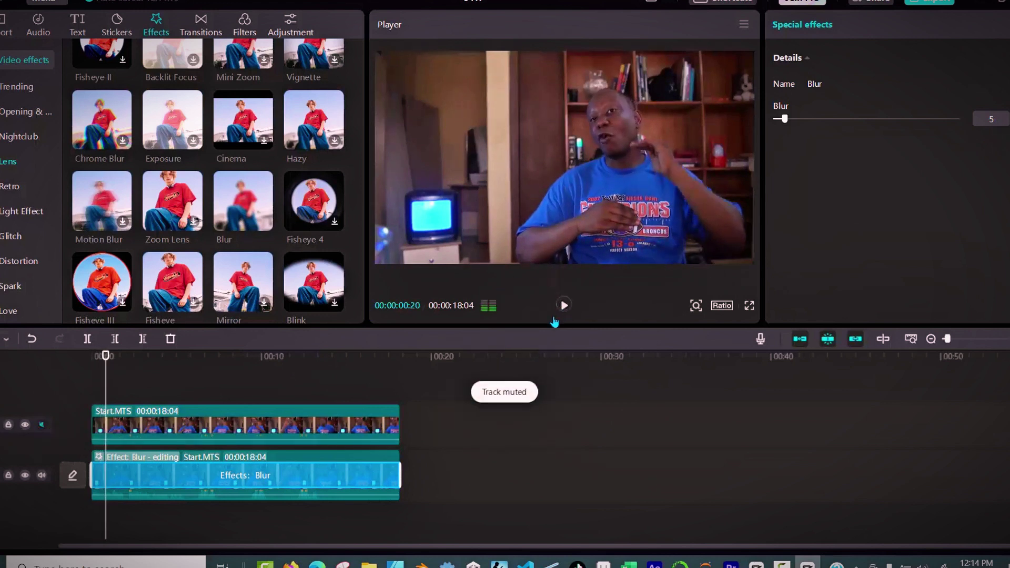
left_click(246, 434)
left_click(233, 481)
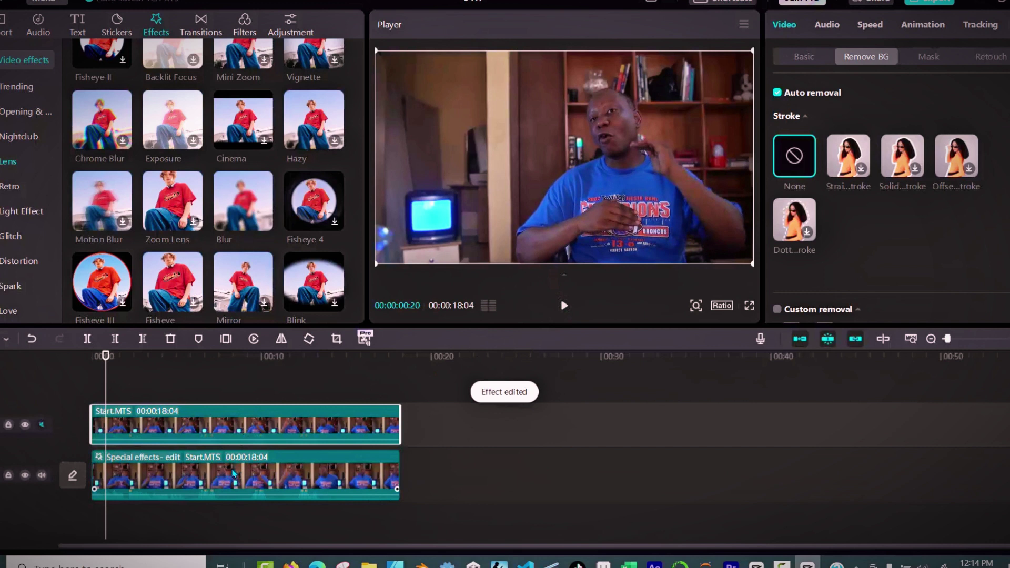
left_click(232, 462)
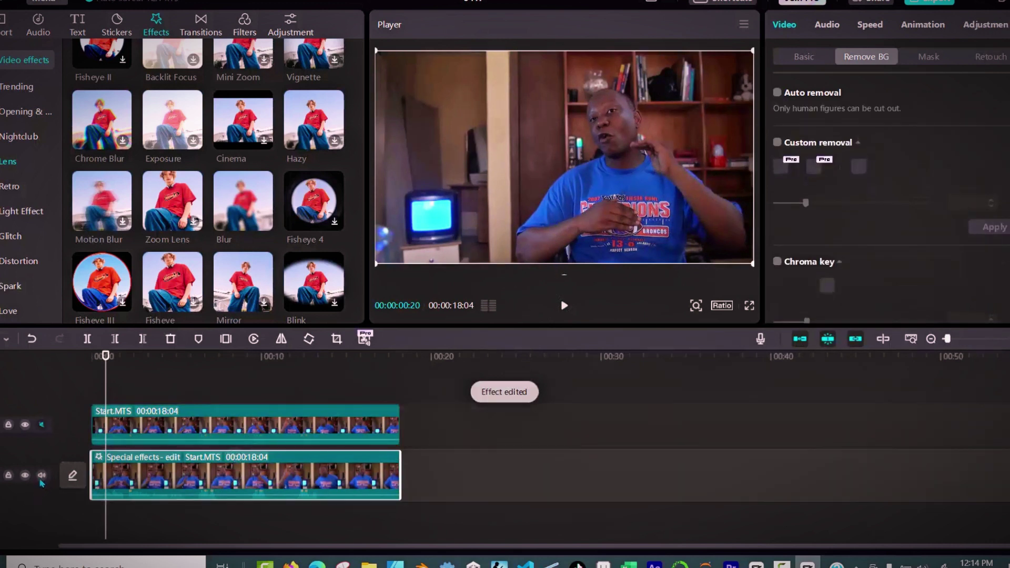
left_click(41, 475)
Step: Play back the blurred-background composite and return the playhead to the start of the timeline
left_click(560, 310)
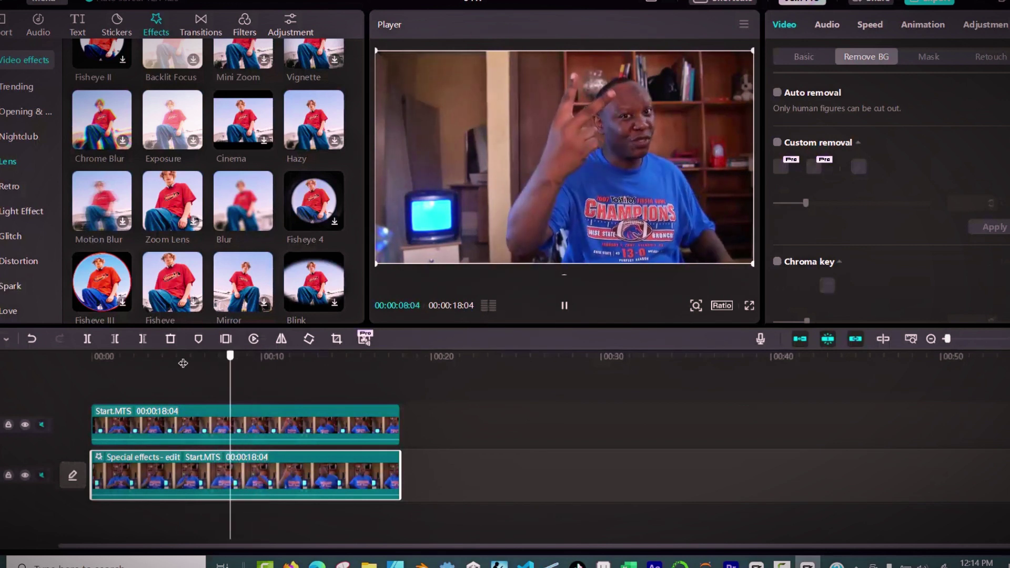
left_click_drag(183, 363, 61, 383)
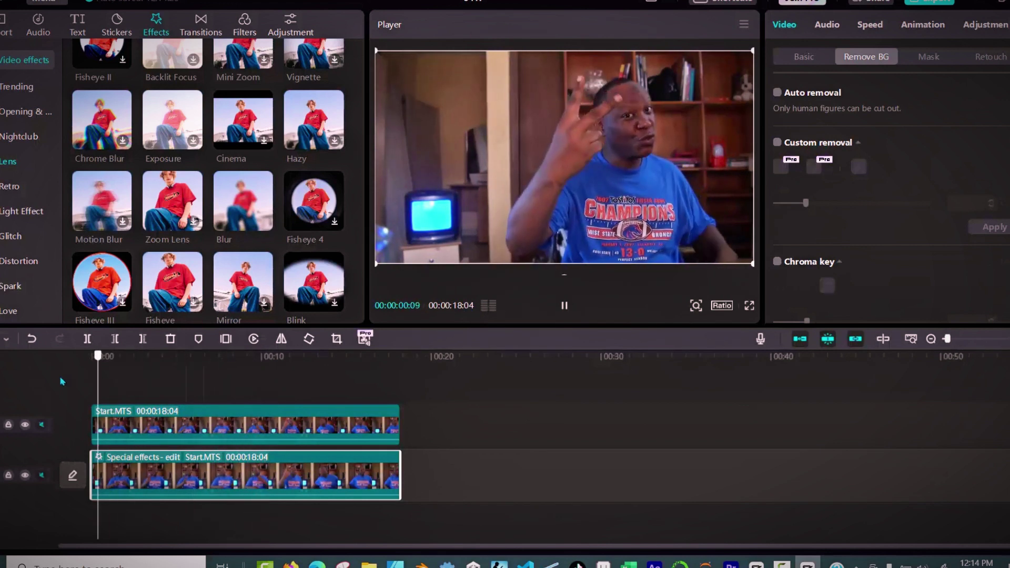
left_click(564, 307)
left_click(564, 308)
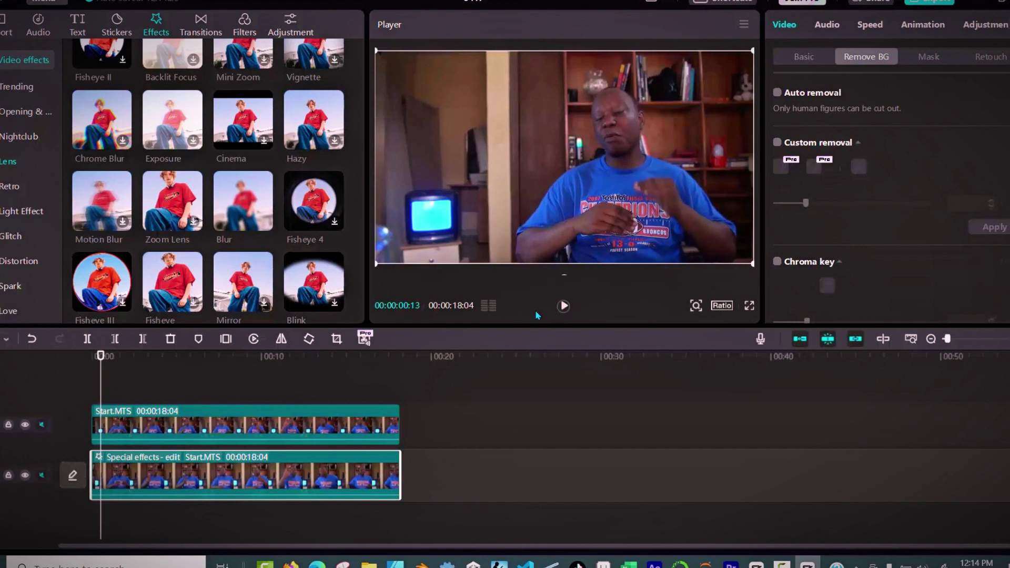
left_click_drag(102, 362, 92, 363)
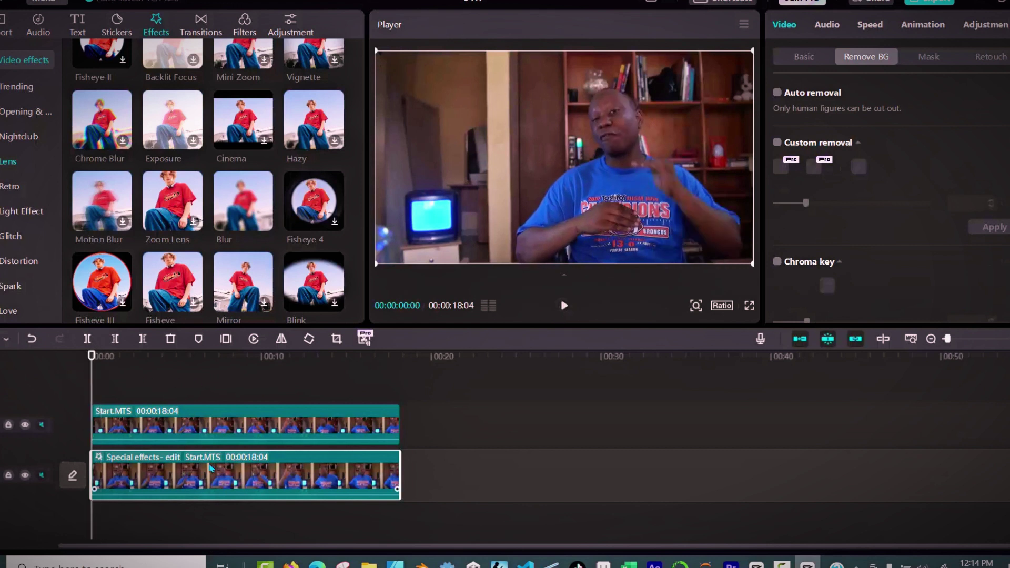
Step: Reopen the lower clip's Blur effect for editing and adjust its blur strength to 5
right_click(228, 484)
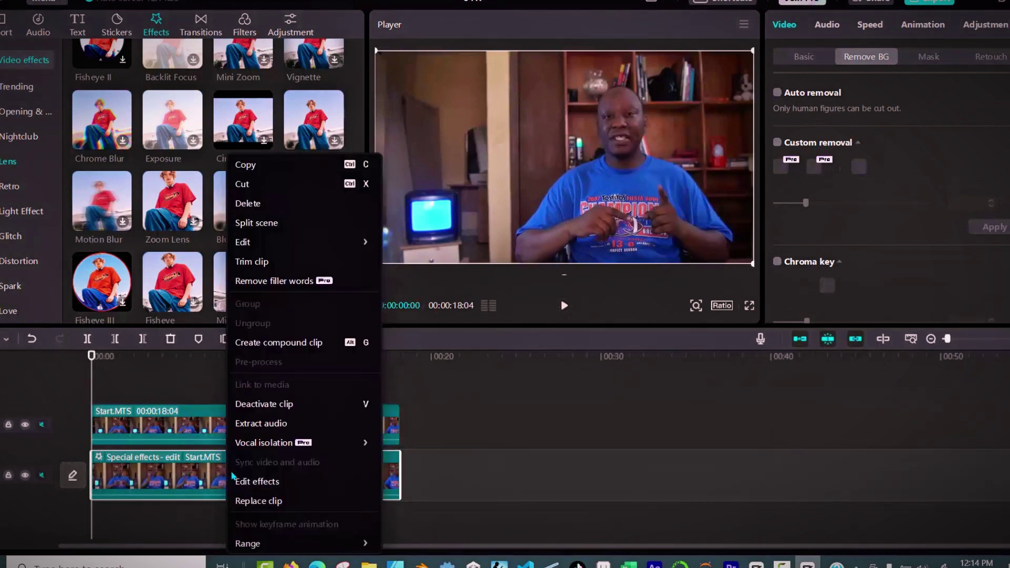
left_click(245, 482)
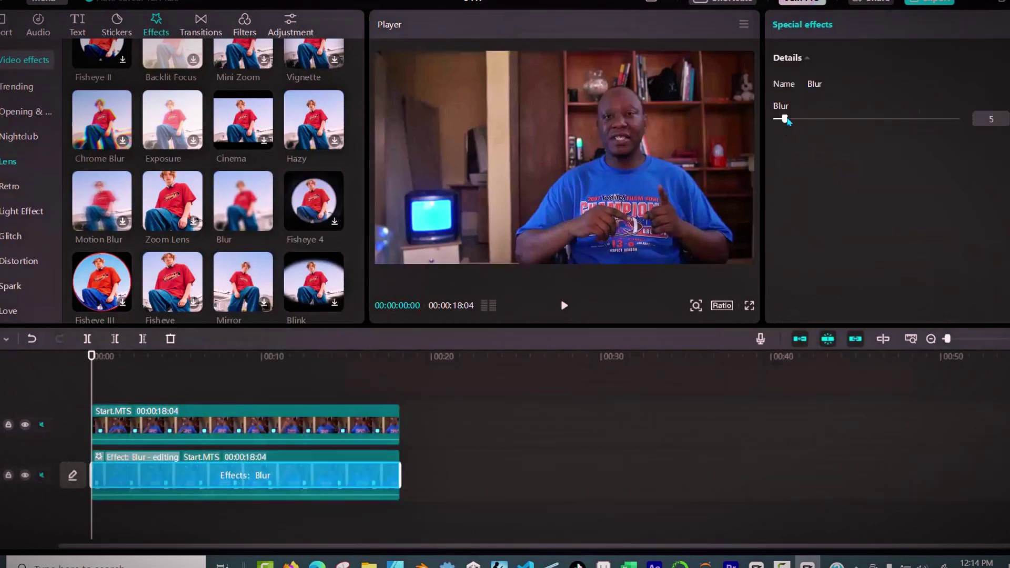
left_click_drag(803, 121, 791, 122)
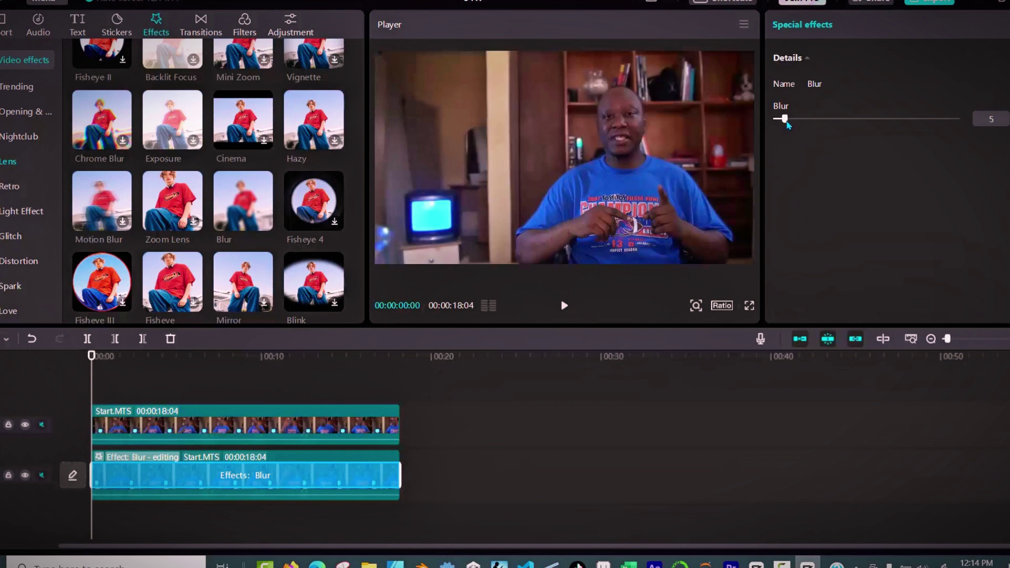